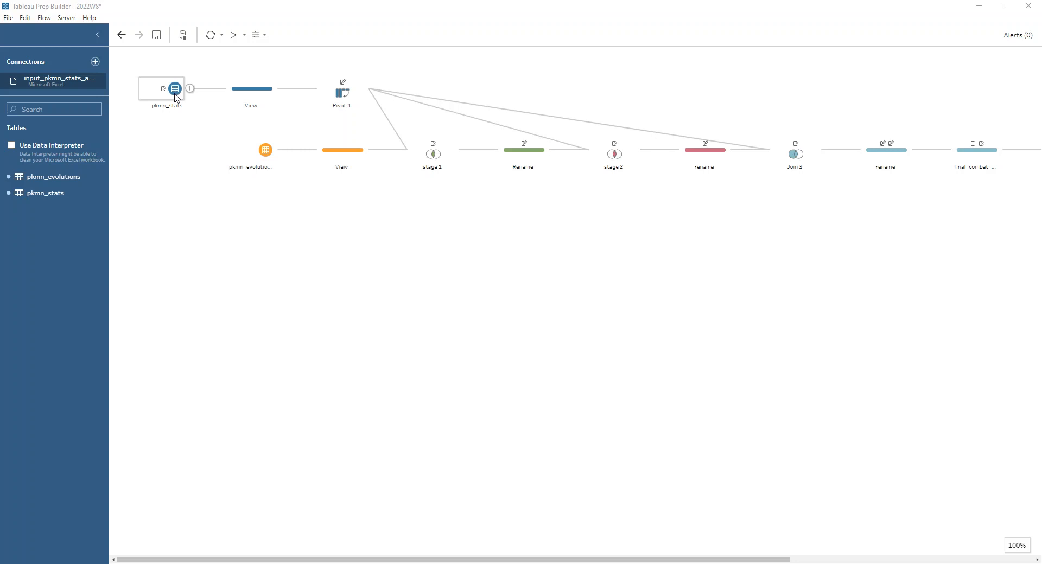
# Review the pkmn_stats input, its View step and the Pivot 1 step that turns the combat stat columns into rows.
pyautogui.click(175, 96)
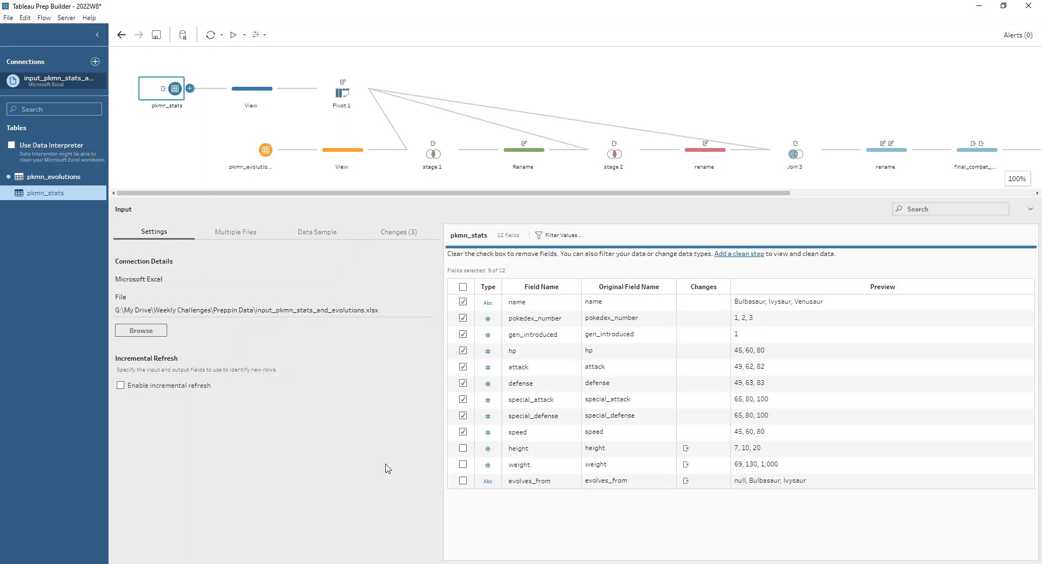
pyautogui.click(249, 94)
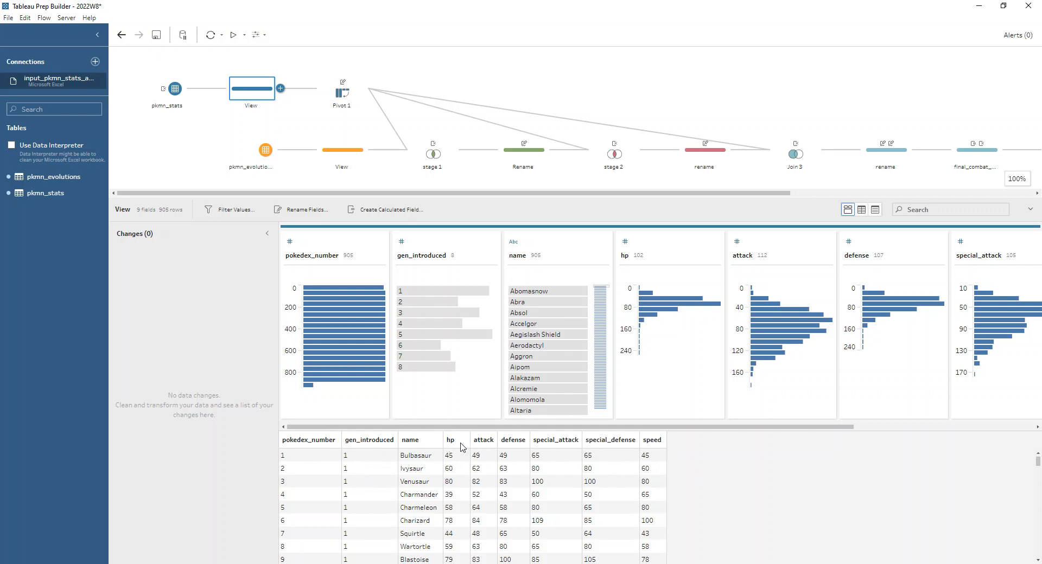
pyautogui.click(347, 97)
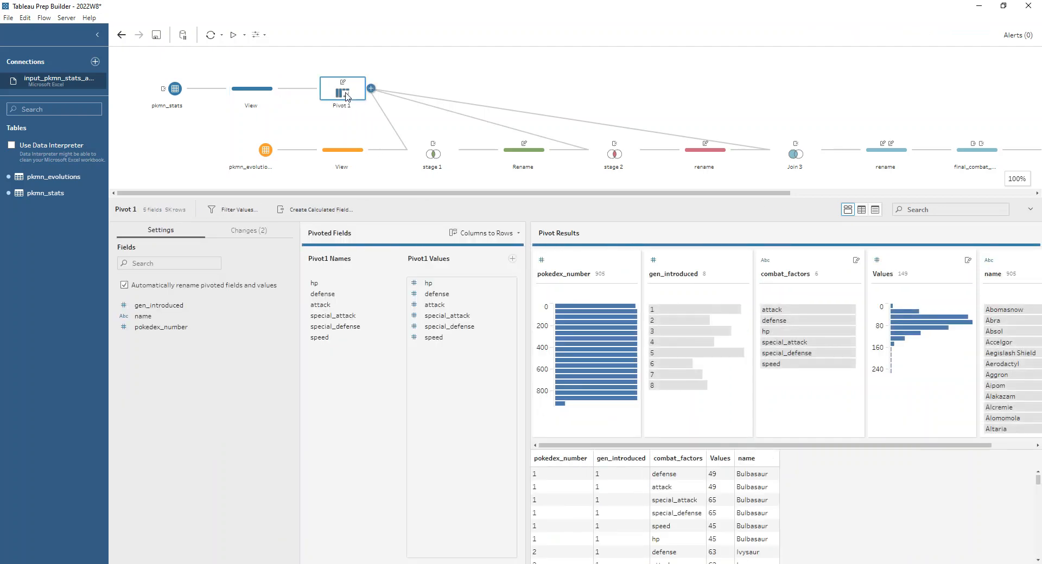
pyautogui.moveTo(146, 317)
pyautogui.mouseDown()
pyautogui.moveTo(399, 340)
pyautogui.moveTo(418, 353)
pyautogui.moveTo(163, 317)
pyautogui.mouseUp()
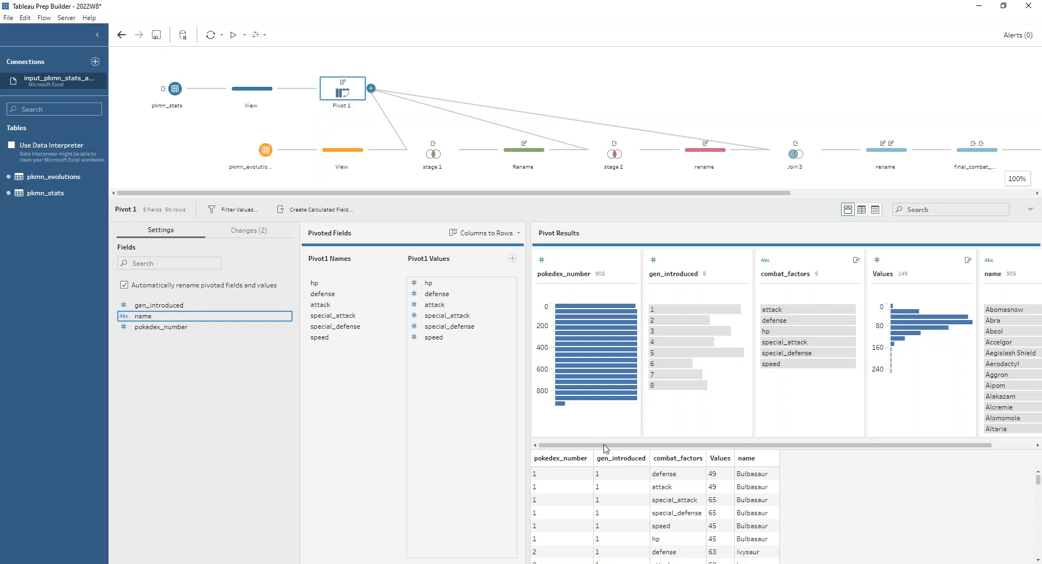
pyautogui.moveTo(607, 449); pyautogui.dragTo(718, 456)
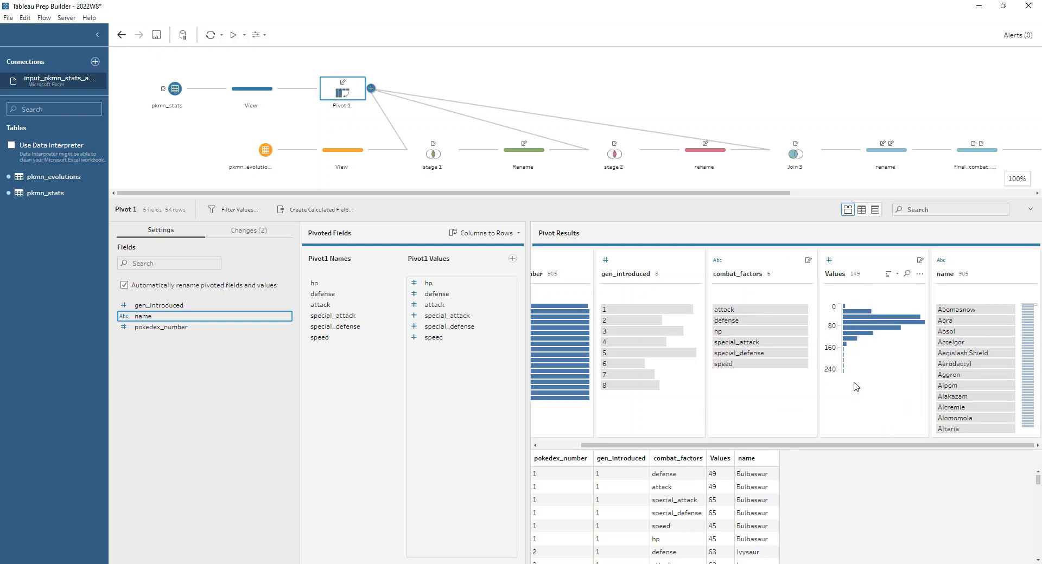
# Review the pkmn_evolutions input with its View step, and examine the stage 1 join's clauses and result summary.
pyautogui.click(249, 145)
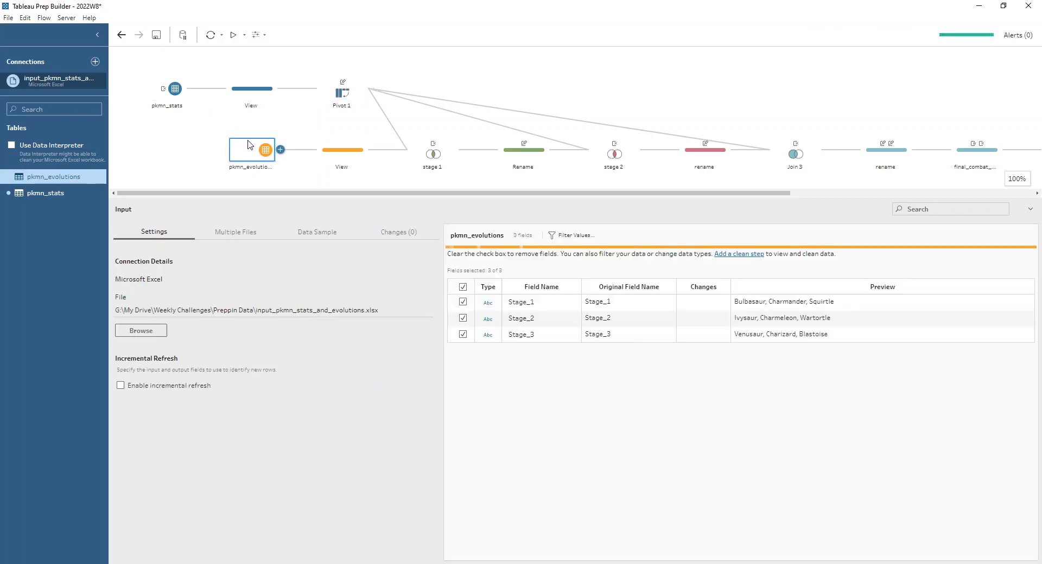
pyautogui.click(342, 152)
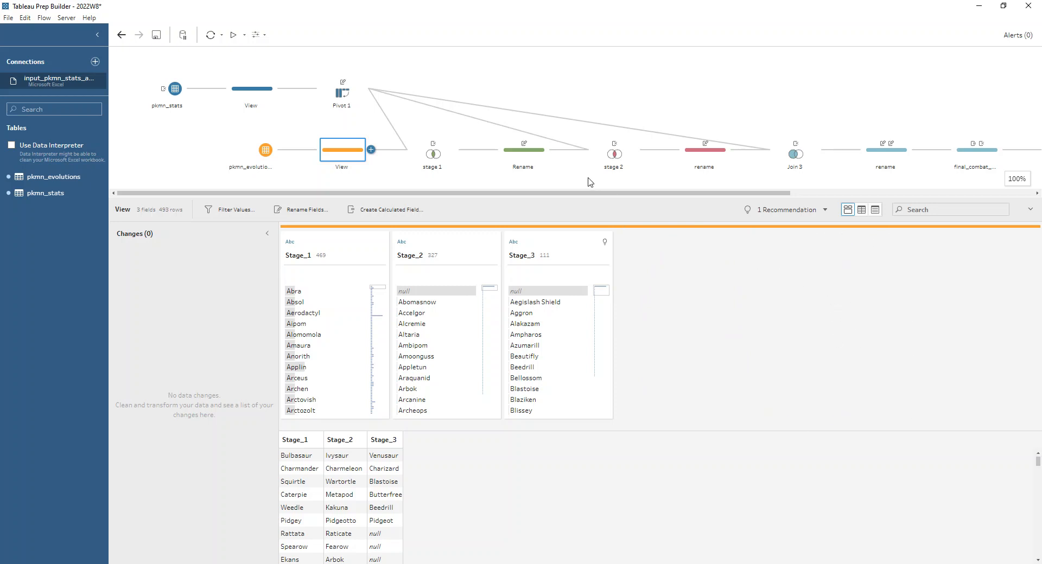
pyautogui.click(433, 153)
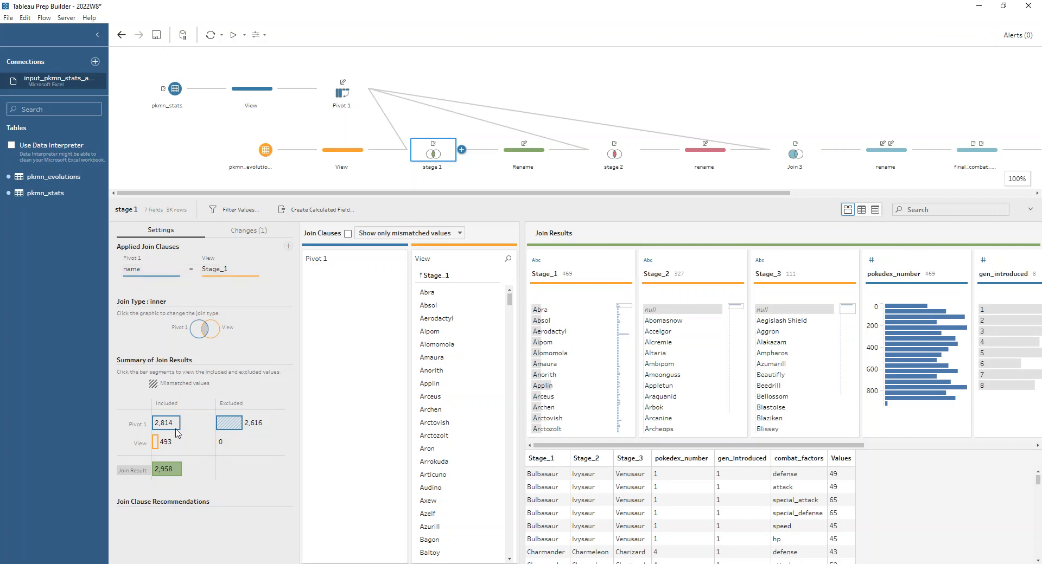
pyautogui.moveTo(157, 450)
# Inspect the field rename settings in the Rename step after stage 1, close them unchanged and return to the profile view.
pyautogui.click(513, 158)
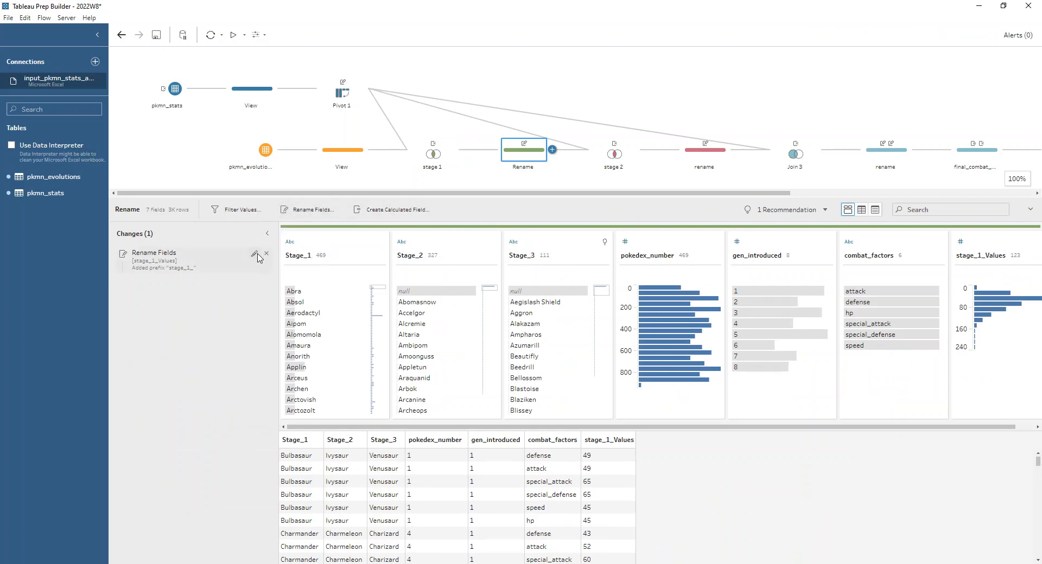
pyautogui.click(254, 254)
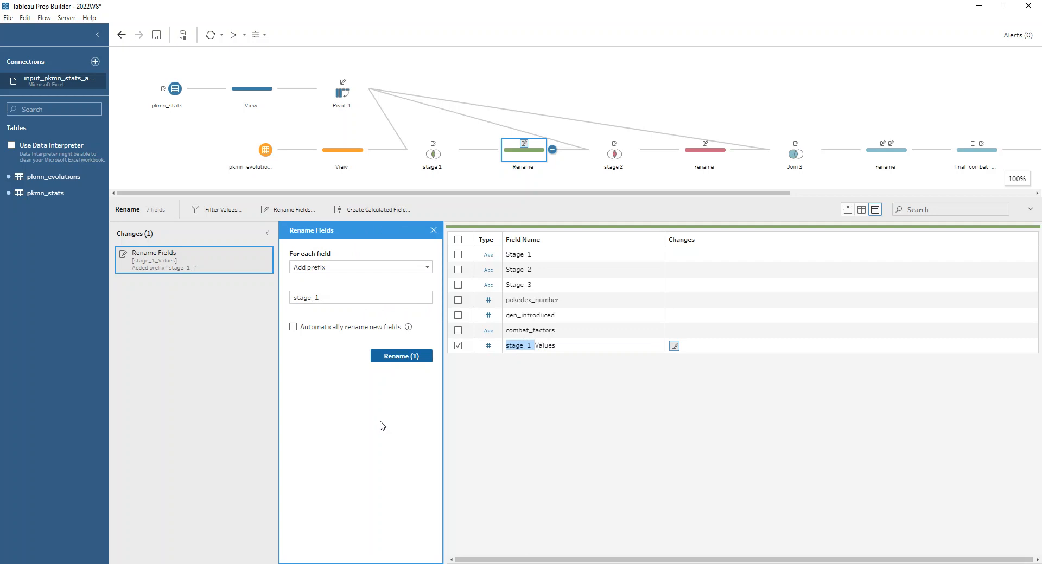
pyautogui.click(432, 232)
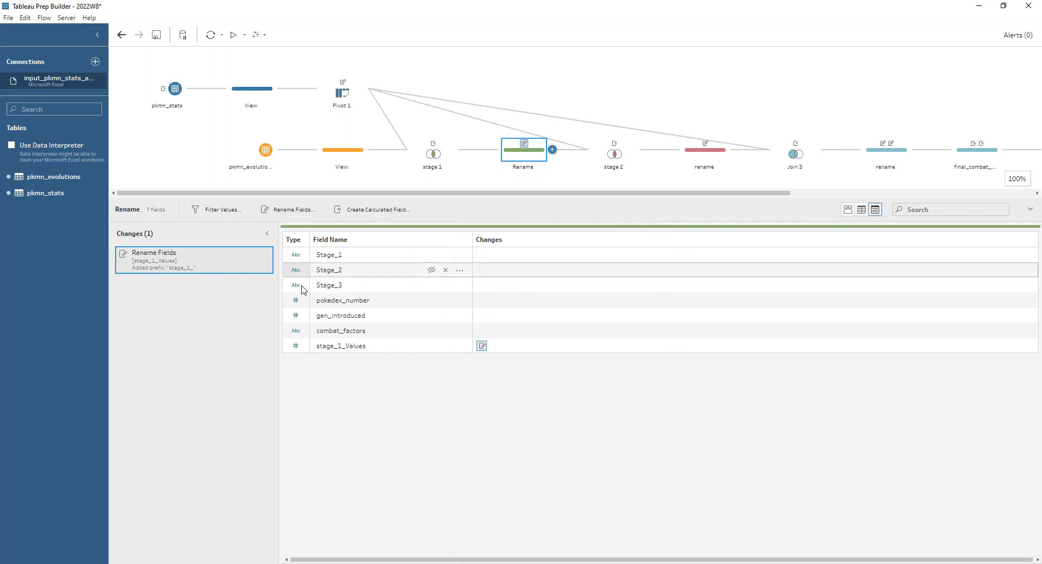
pyautogui.click(848, 212)
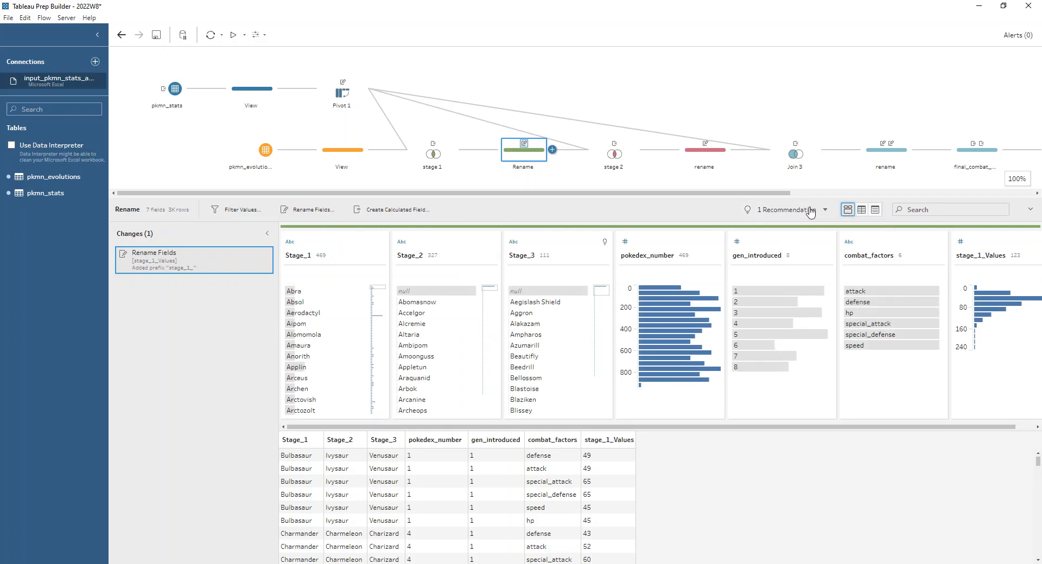
# Examine the stage 2 join and look through the unmatched Rename rows excluded from it in the data grid.
pyautogui.click(613, 157)
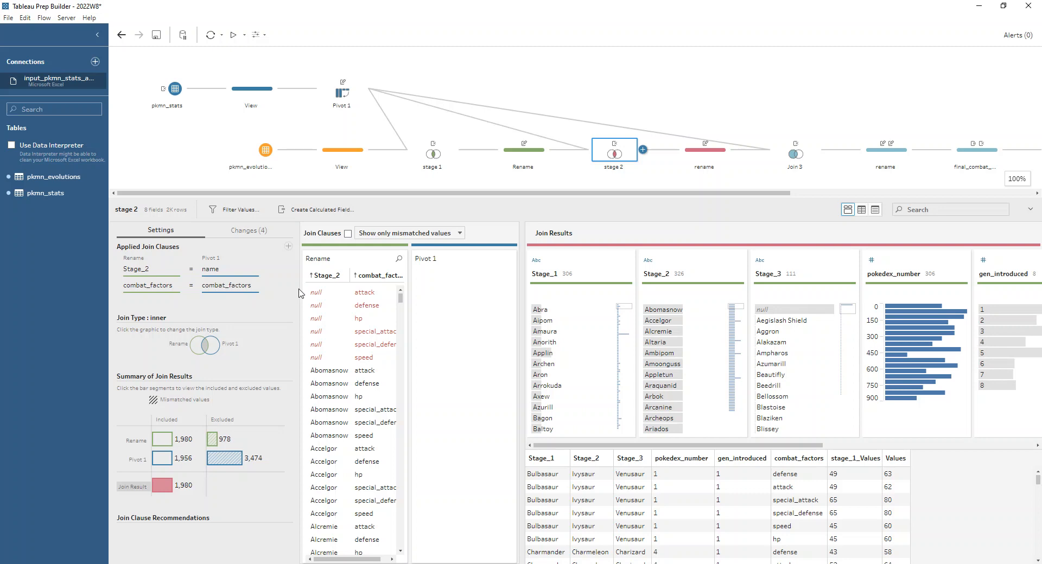
pyautogui.click(236, 438)
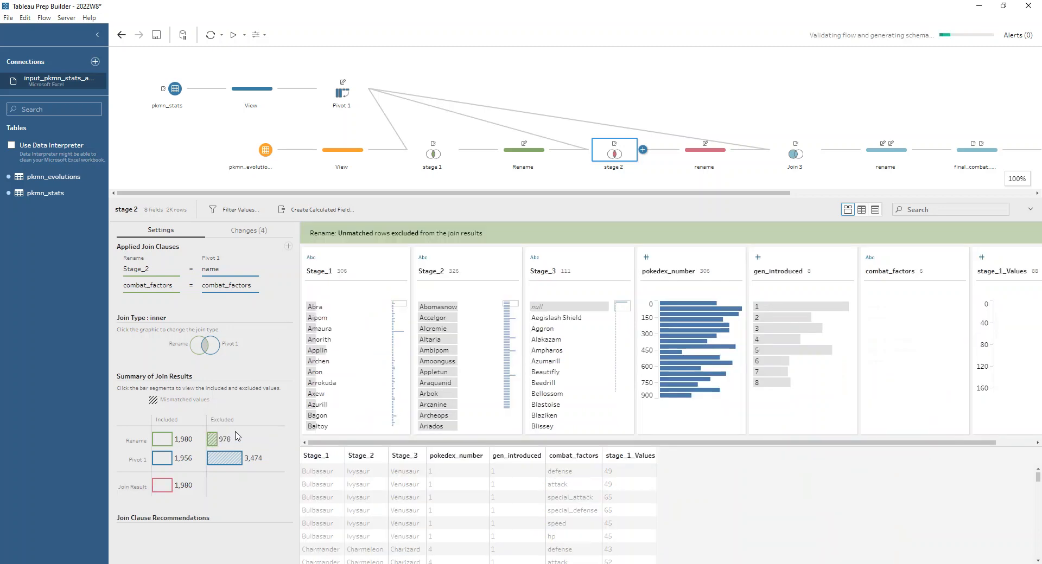
pyautogui.click(862, 209)
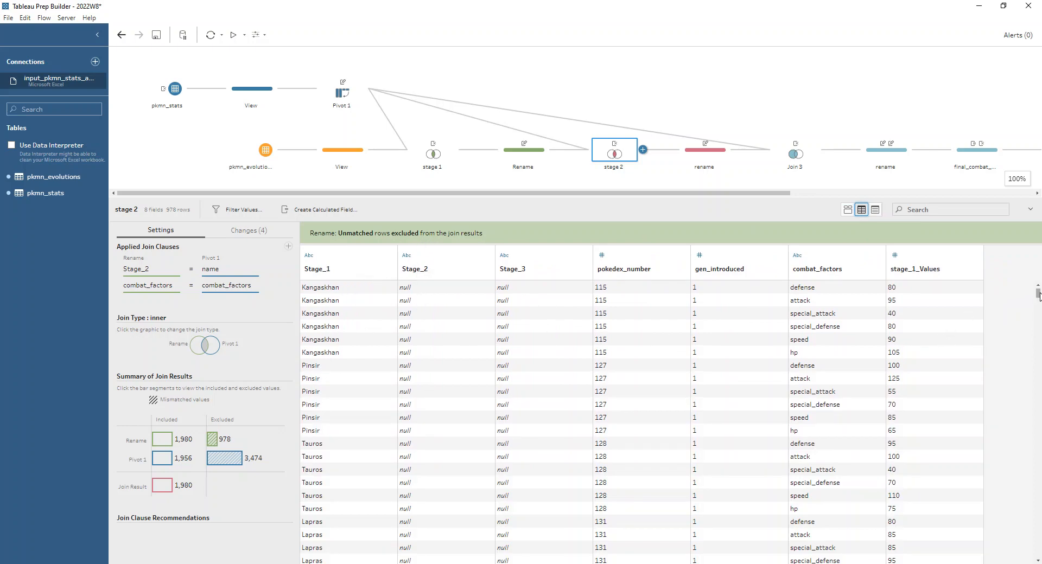
pyautogui.moveTo(1038, 294); pyautogui.dragTo(1039, 495)
pyautogui.moveTo(1038, 548); pyautogui.dragTo(1041, 559)
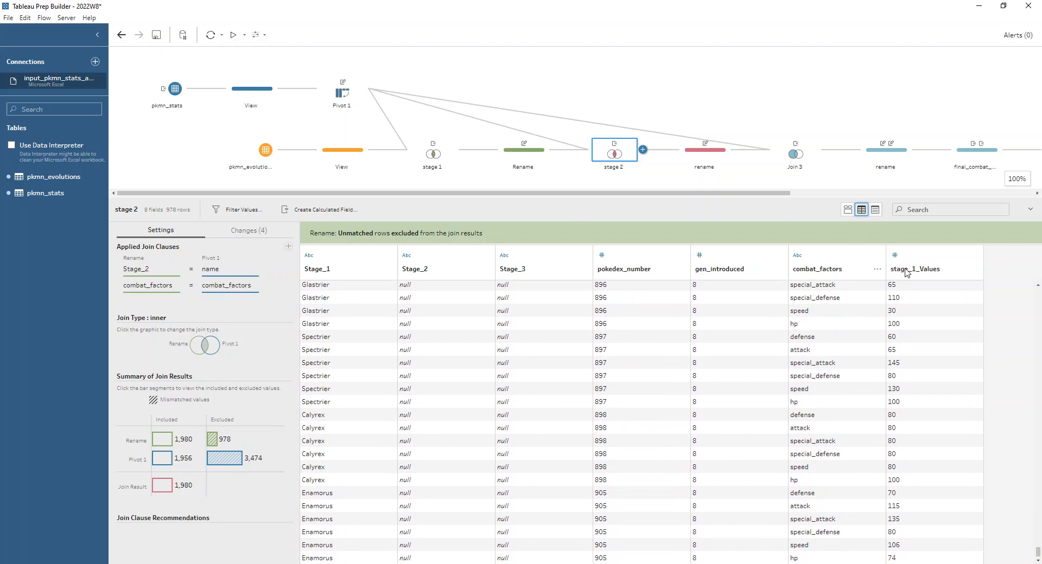
pyautogui.click(849, 210)
# Review Join 3's clauses, join type and result summary, along with the rename steps directly before and after it.
pyautogui.click(714, 154)
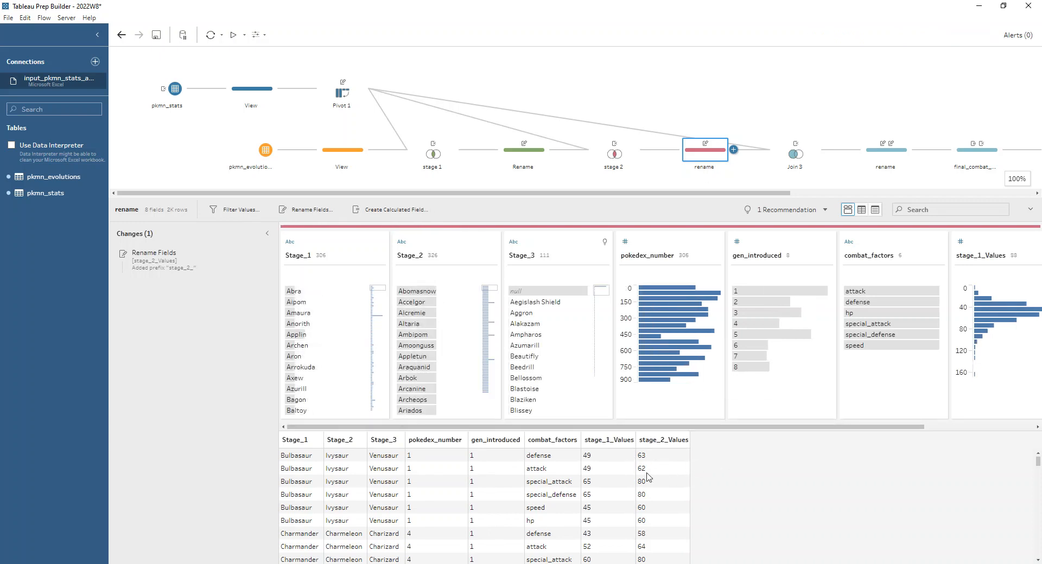
pyautogui.moveTo(596, 194); pyautogui.dragTo(767, 193)
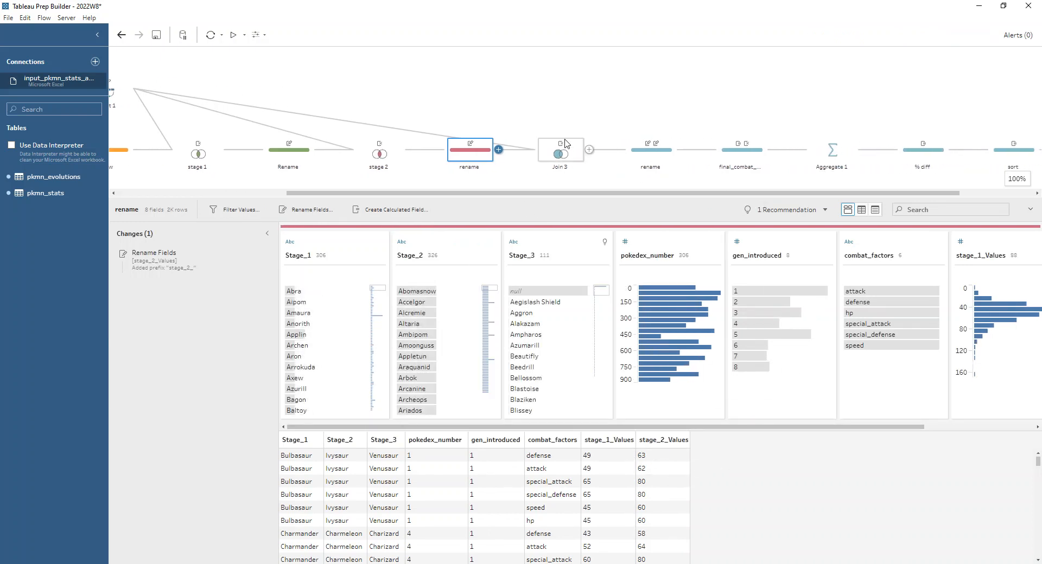
pyautogui.click(564, 143)
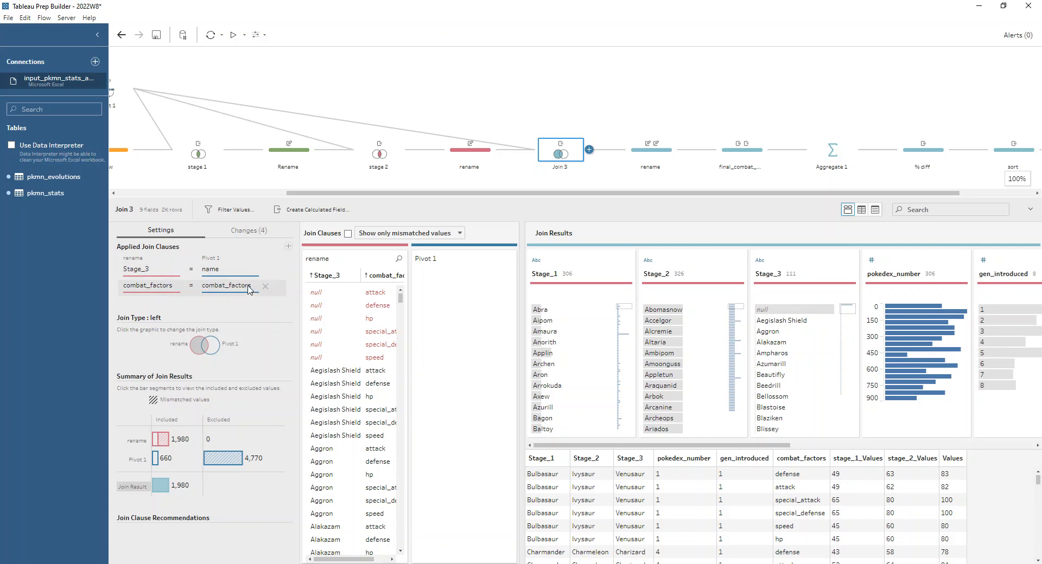
pyautogui.moveTo(173, 493)
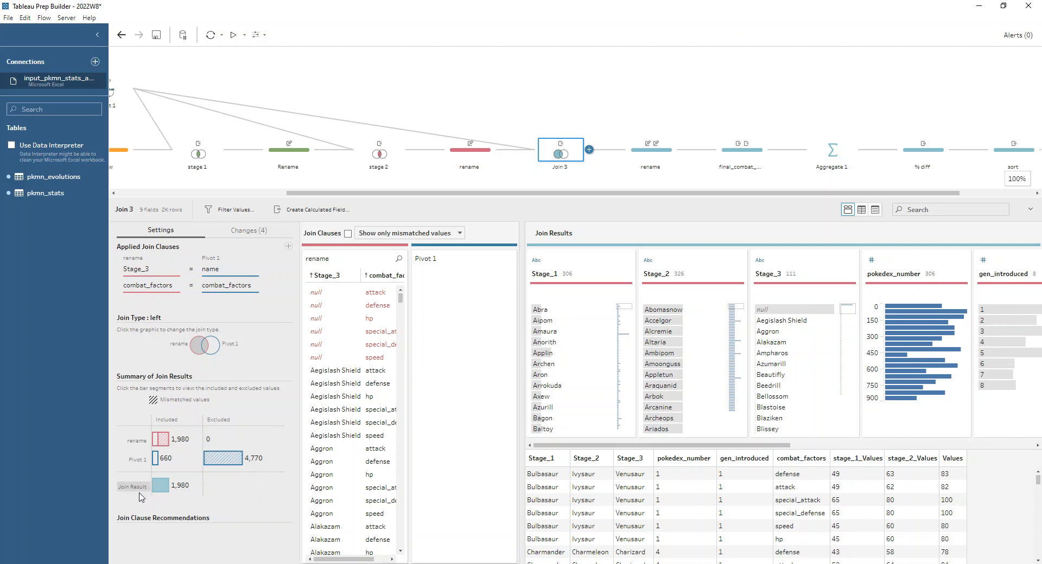
pyautogui.click(653, 161)
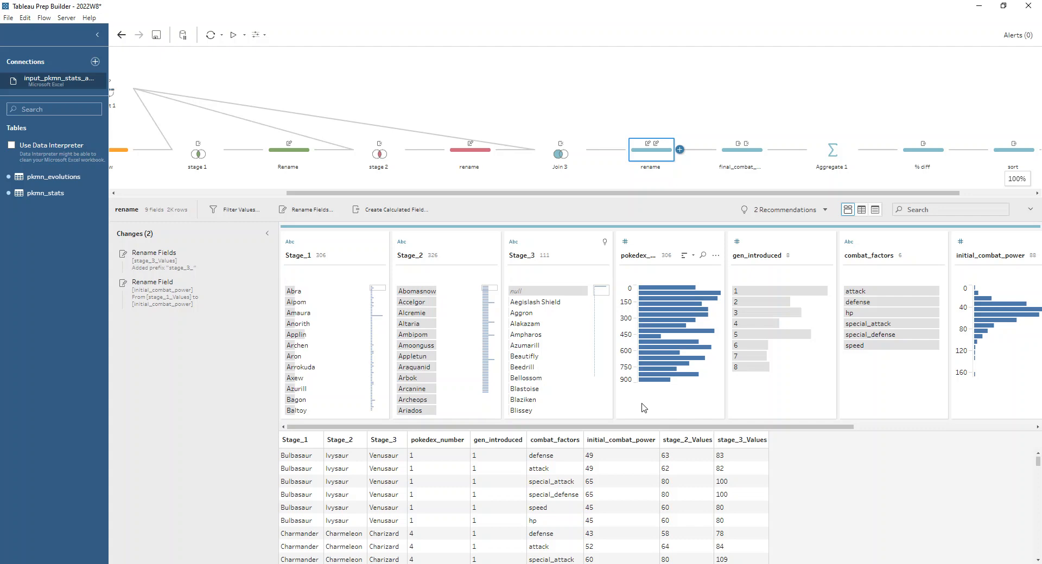
pyautogui.moveTo(428, 249); pyautogui.dragTo(437, 304)
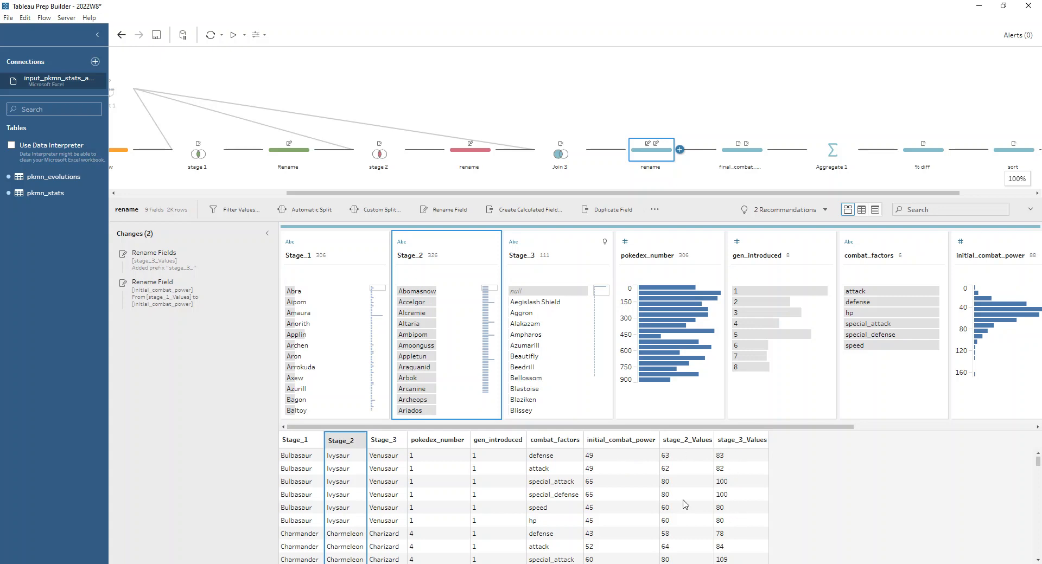
# Inspect the final_combat_power step's calculated field formula, close the editor unchanged and review its Remove Fields change.
pyautogui.click(742, 151)
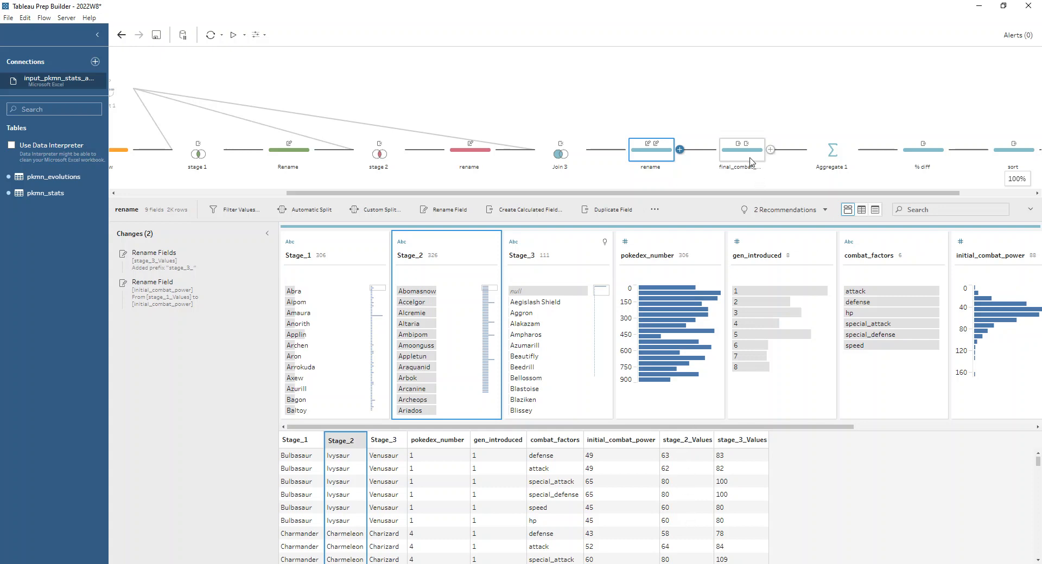
pyautogui.click(175, 274)
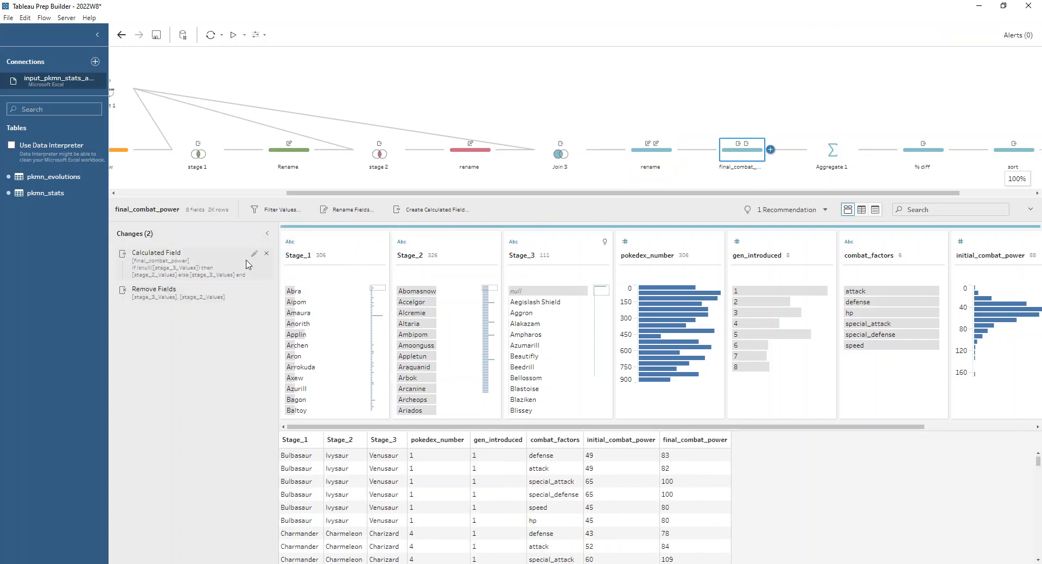
pyautogui.click(255, 261)
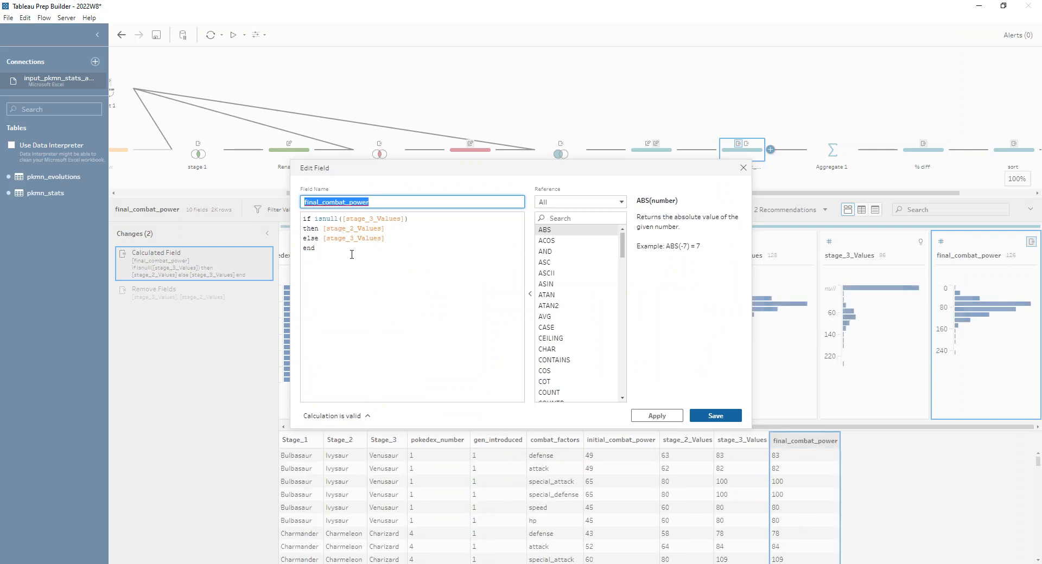
pyautogui.click(353, 254)
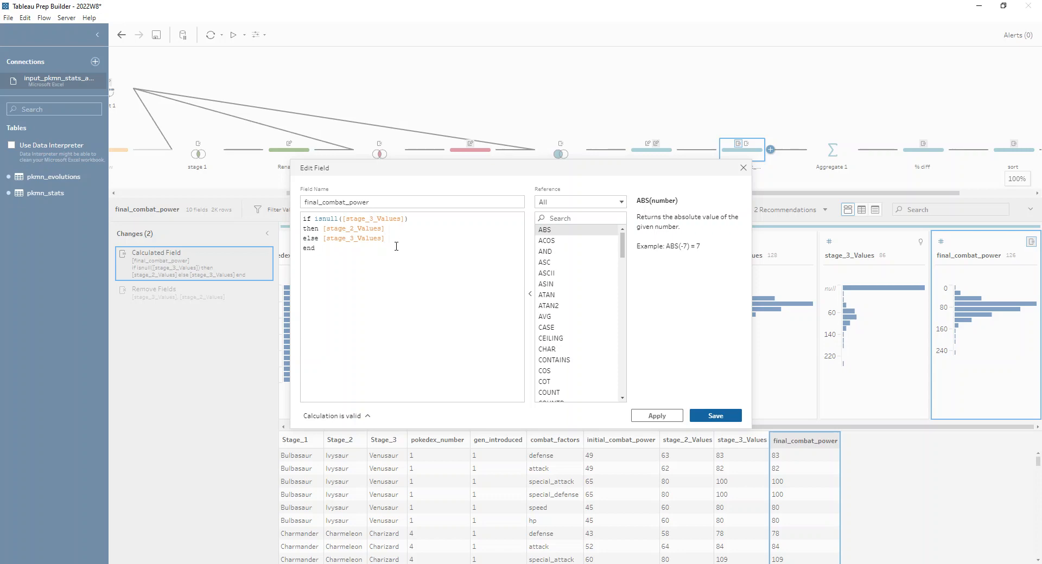
pyautogui.click(744, 168)
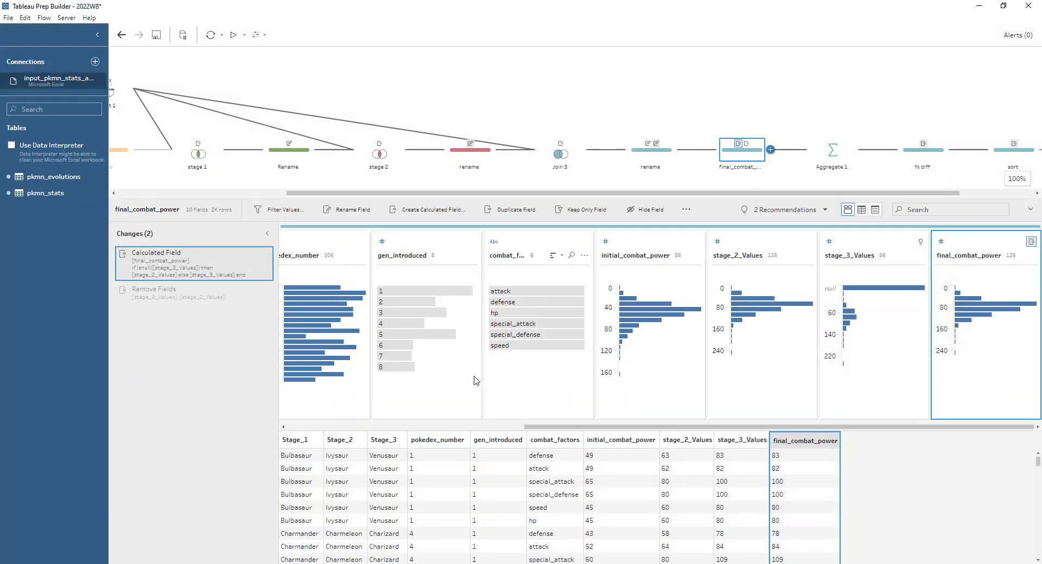
pyautogui.click(239, 300)
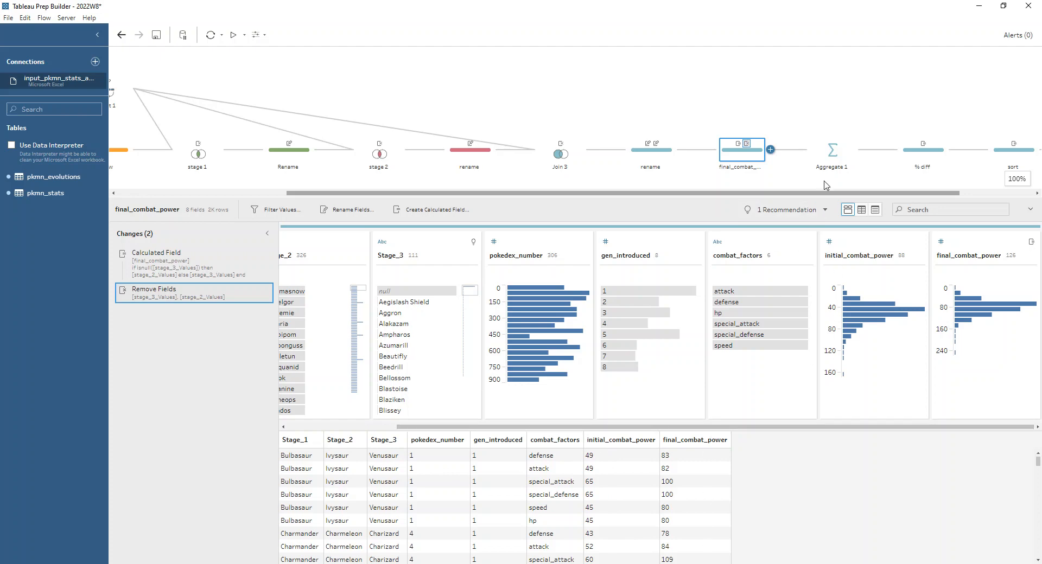
# Review the grouped and aggregated fields in Aggregate 1, and inspect the combat_power_increase formula in the % diff step.
pyautogui.click(828, 158)
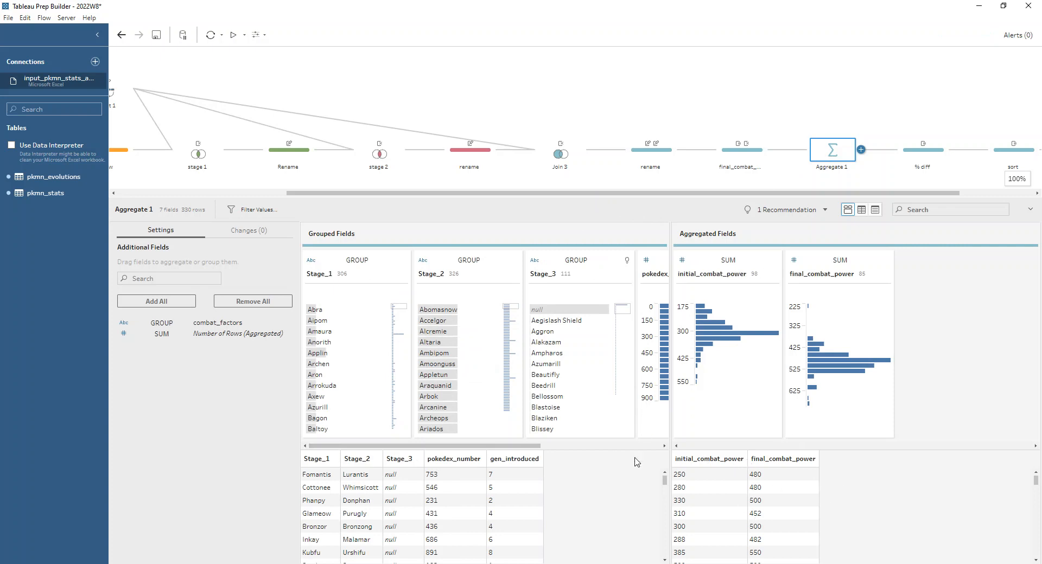
pyautogui.click(905, 159)
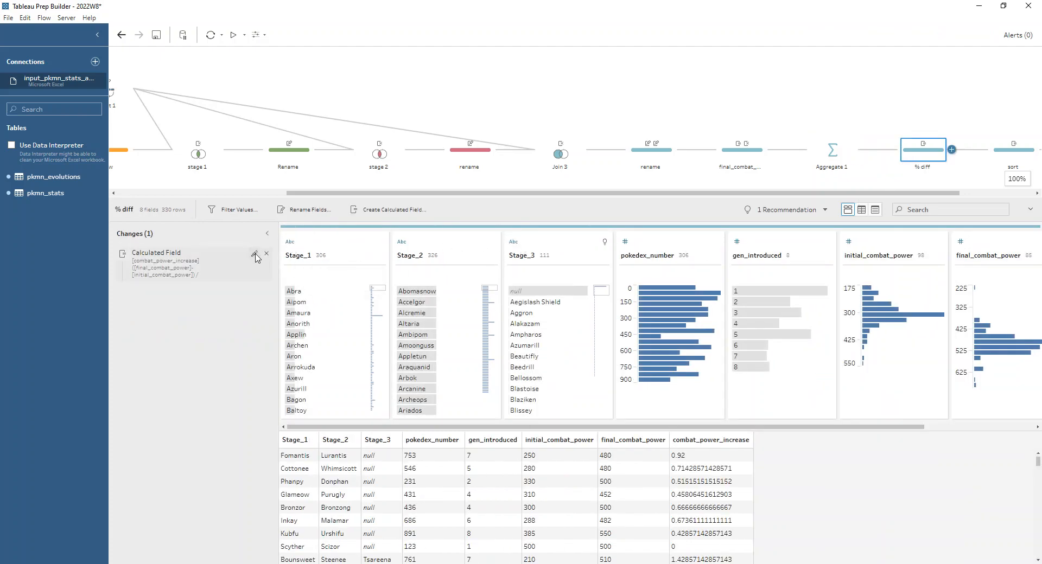
pyautogui.click(254, 254)
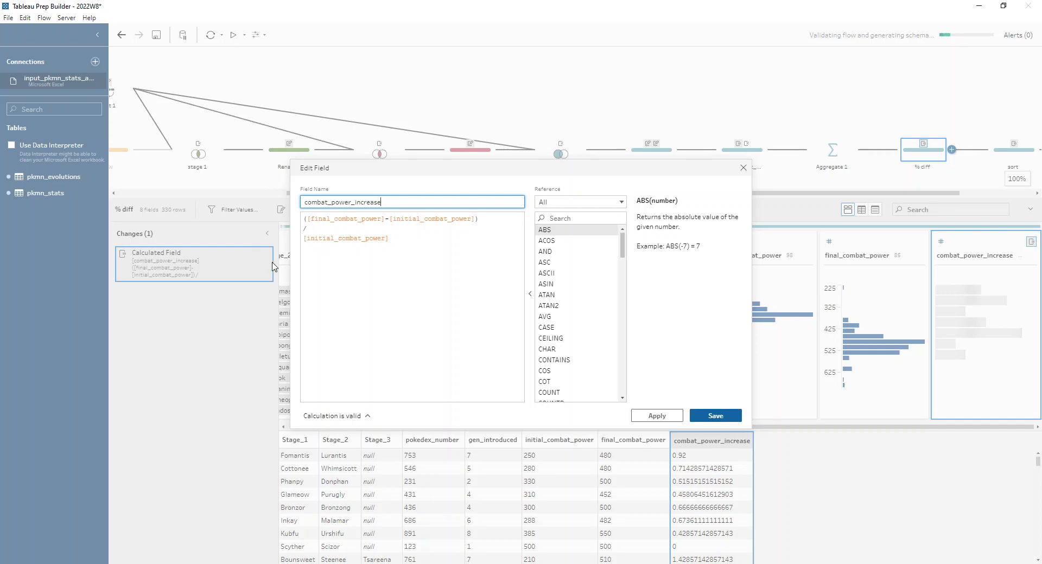
pyautogui.click(344, 219)
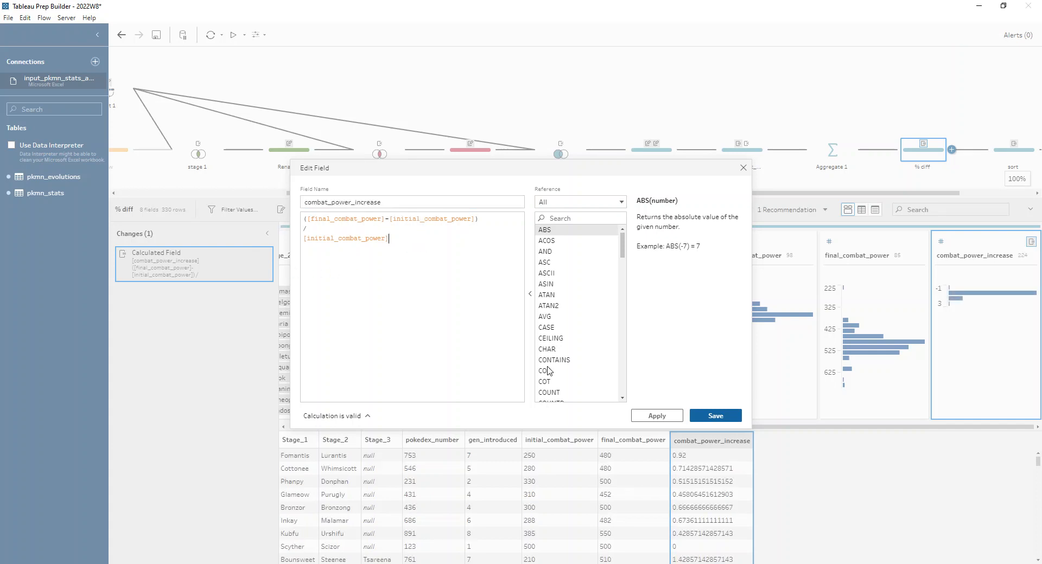
pyautogui.click(729, 418)
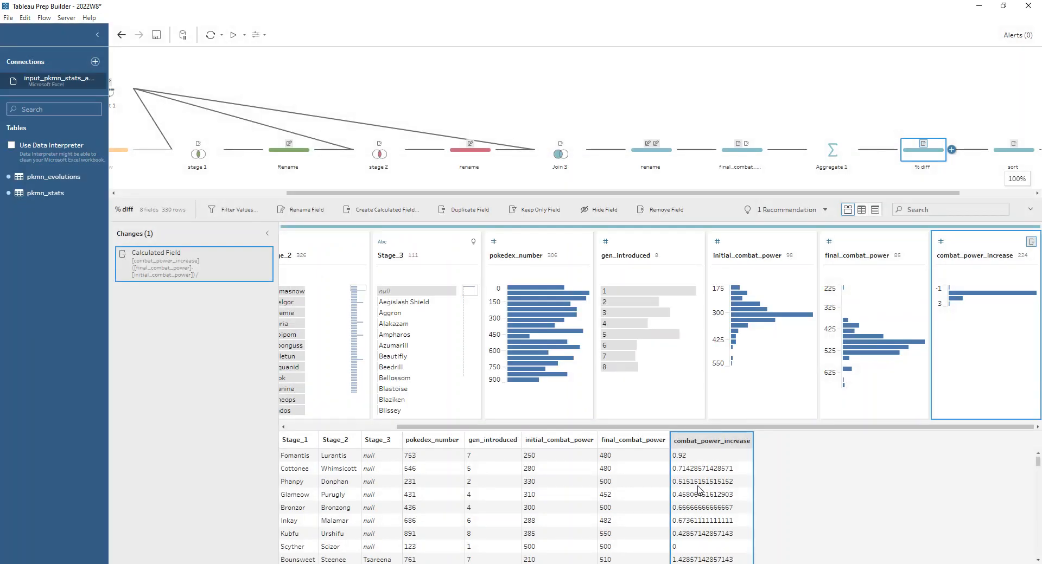
# Examine the sort step's rank calculation on combat_power_increase and its hidden fields.
pyautogui.click(1030, 151)
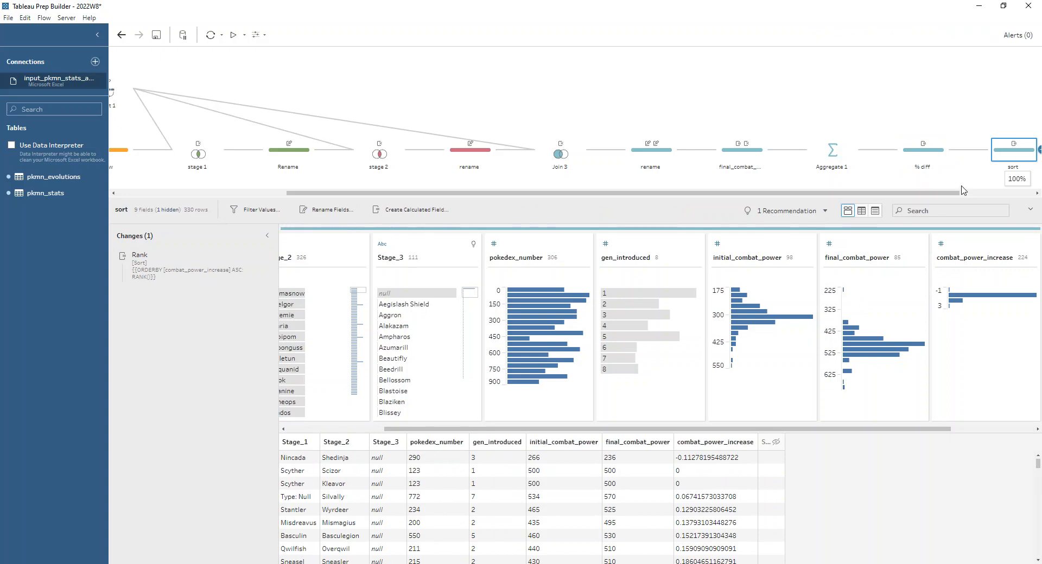
pyautogui.moveTo(600, 431); pyautogui.dragTo(641, 429)
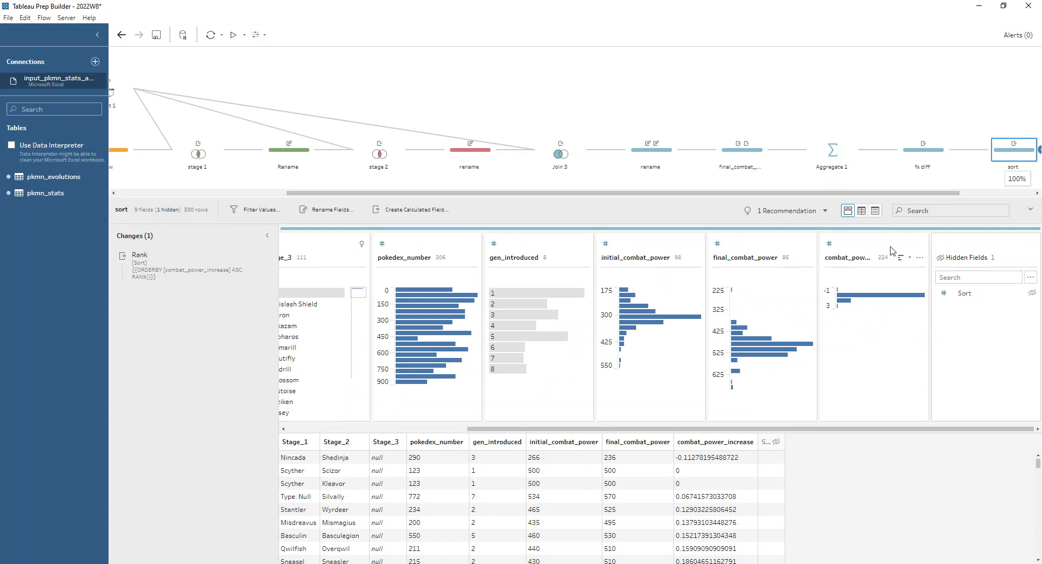
# Create a Rank calculated field from combat_power_increase across the full table, sorted in ascending order.
pyautogui.click(919, 257)
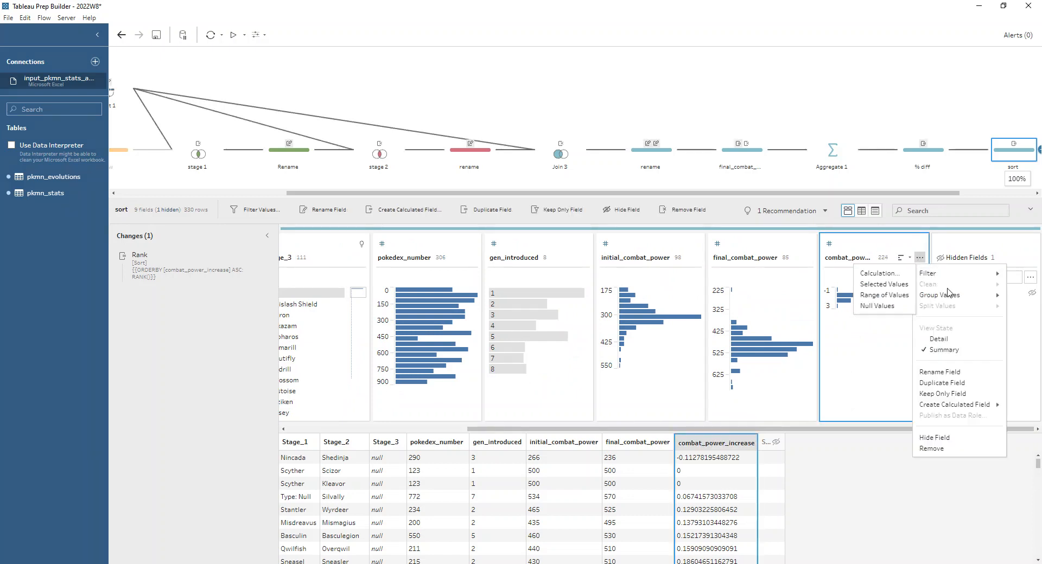
pyautogui.moveTo(955, 405)
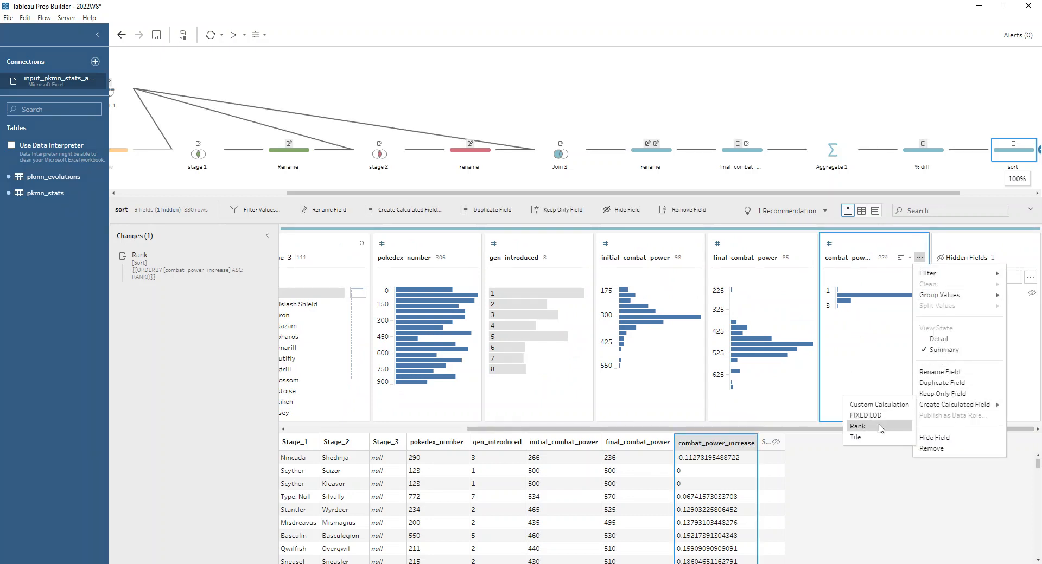
pyautogui.click(879, 427)
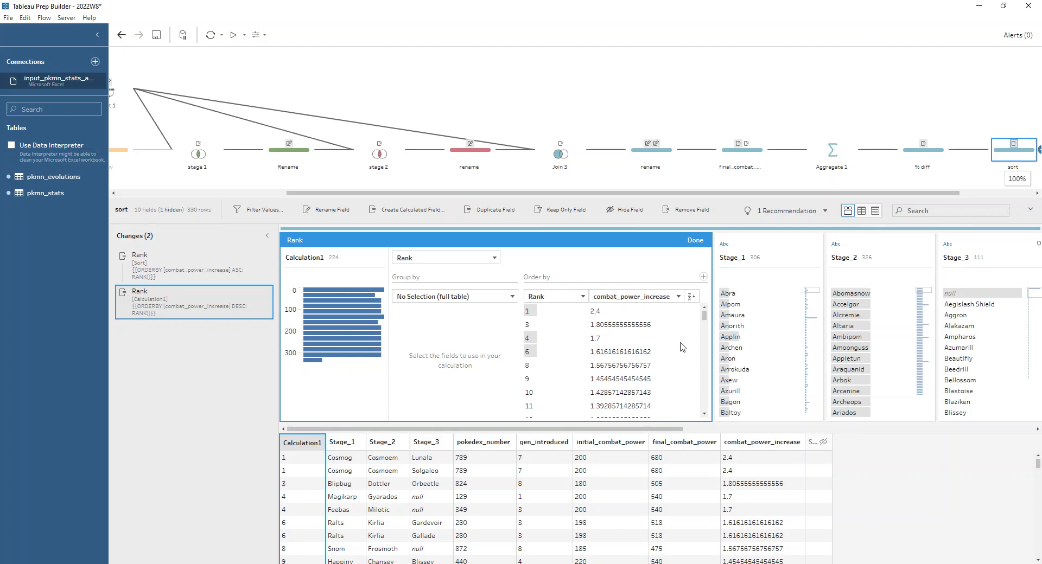
pyautogui.click(691, 296)
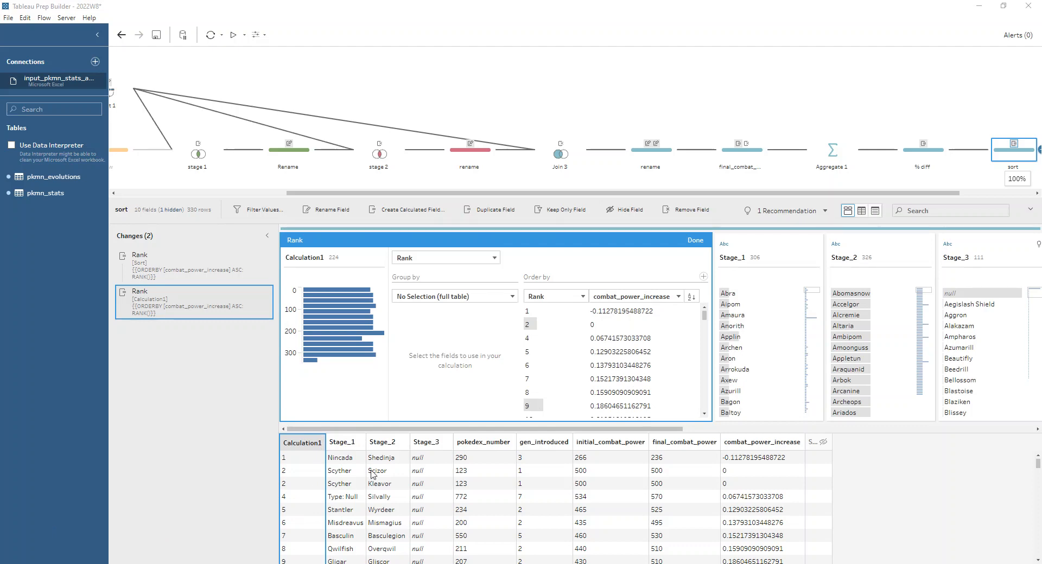
pyautogui.click(695, 240)
# Hide the new rank calculation field, and delete its Rank change from the sort step.
pyautogui.rightClick(324, 245)
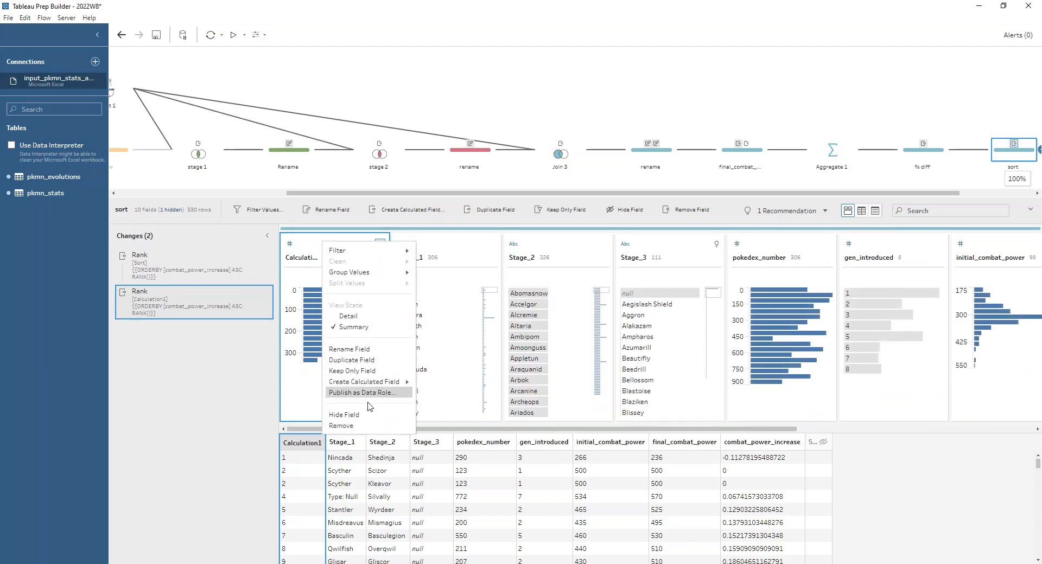
pyautogui.click(344, 414)
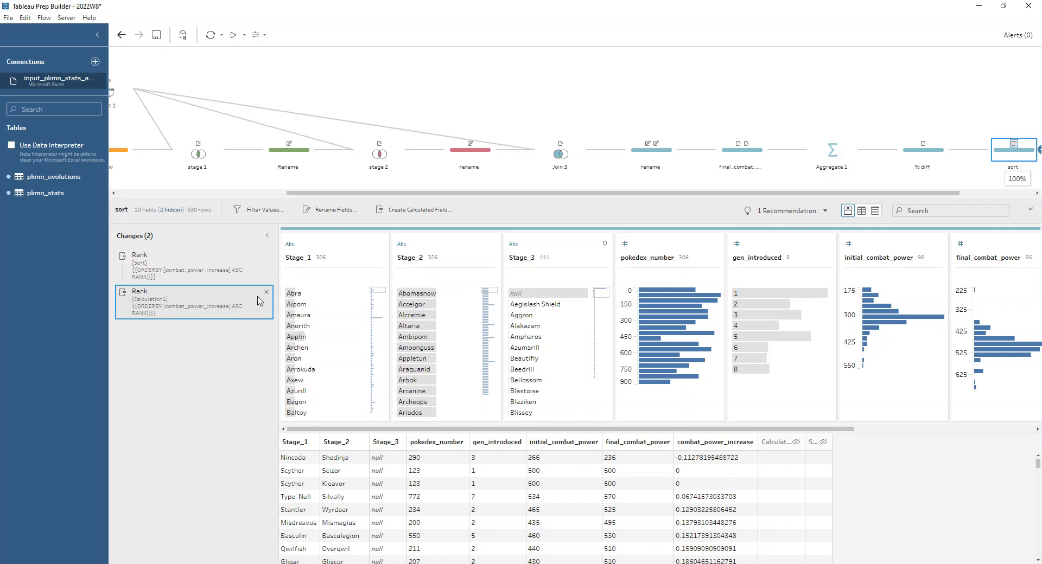
pyautogui.click(267, 292)
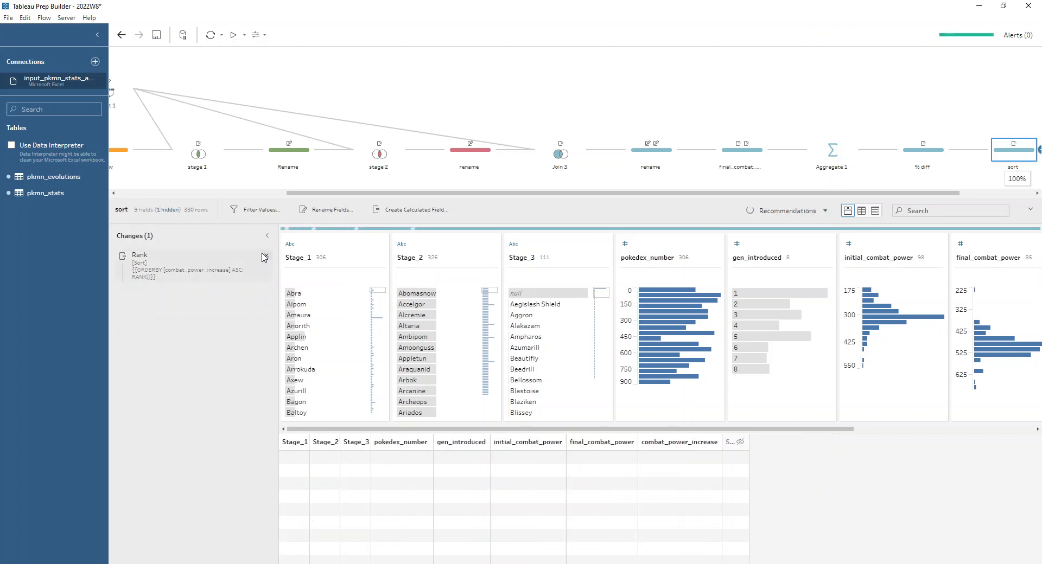
# Unhide the Sort field and remove it from the sort step.
pyautogui.click(234, 266)
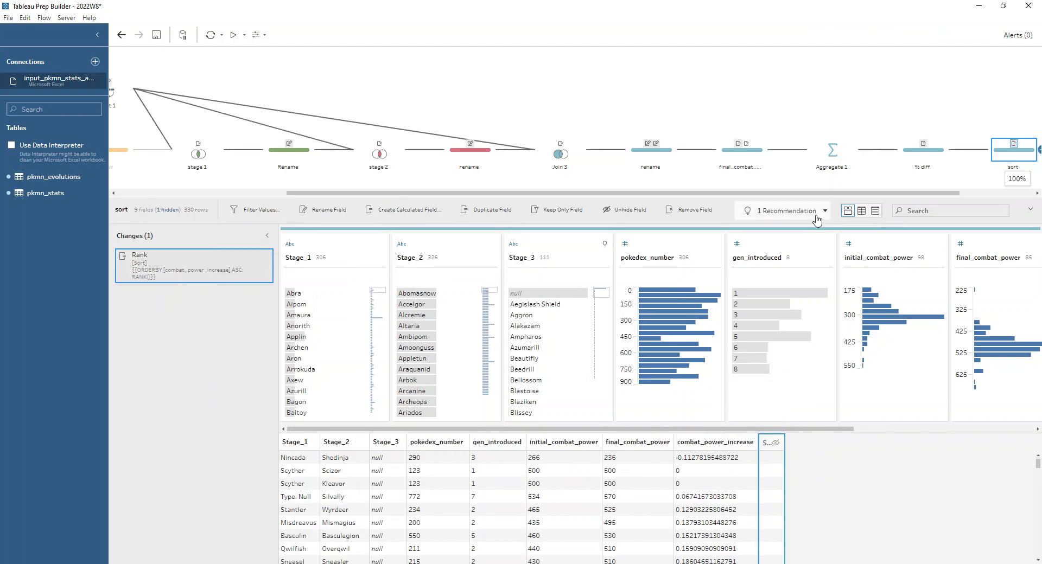
pyautogui.click(629, 211)
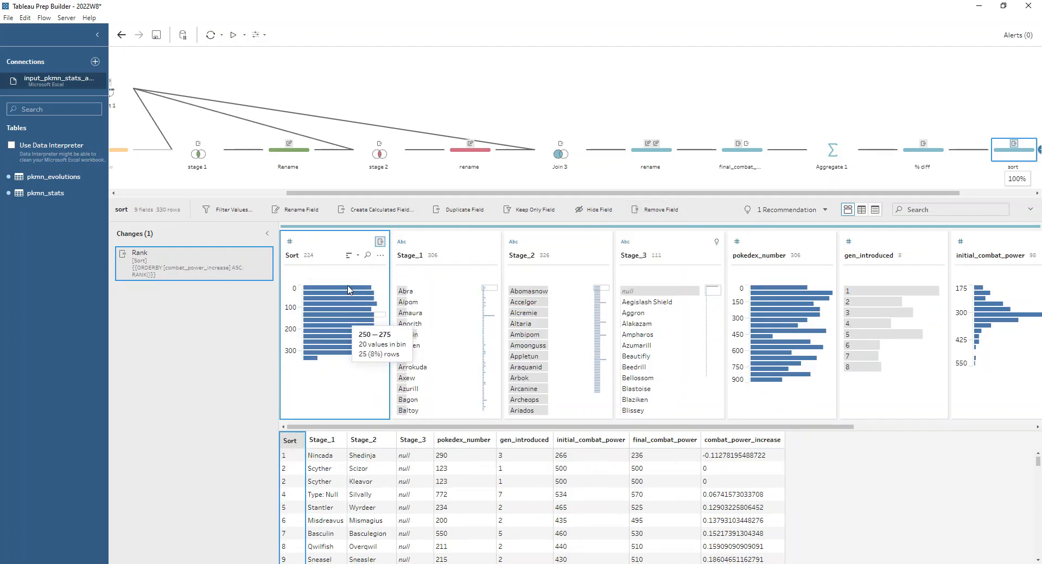
pyautogui.click(316, 237)
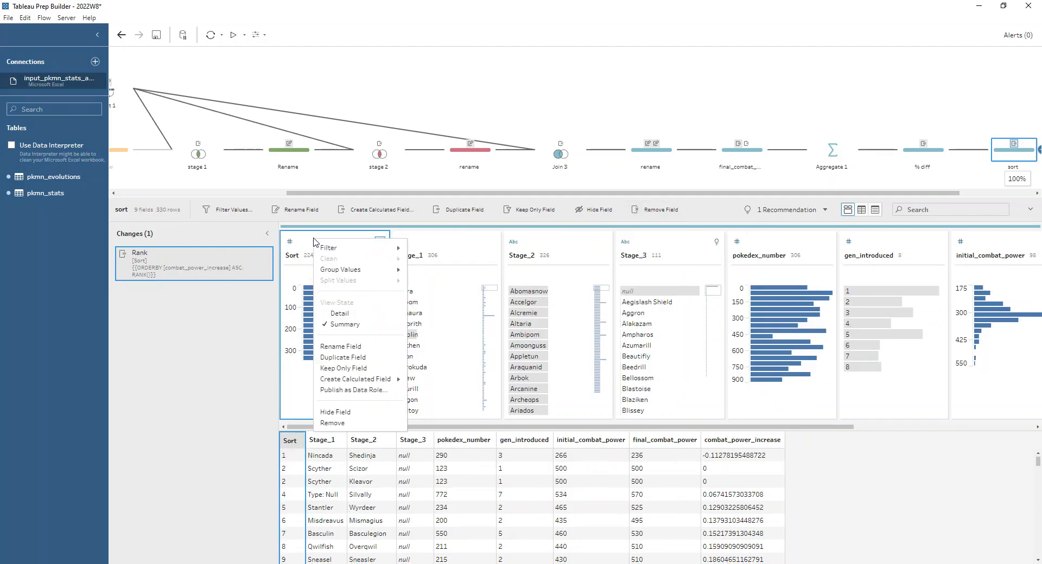
pyautogui.click(353, 428)
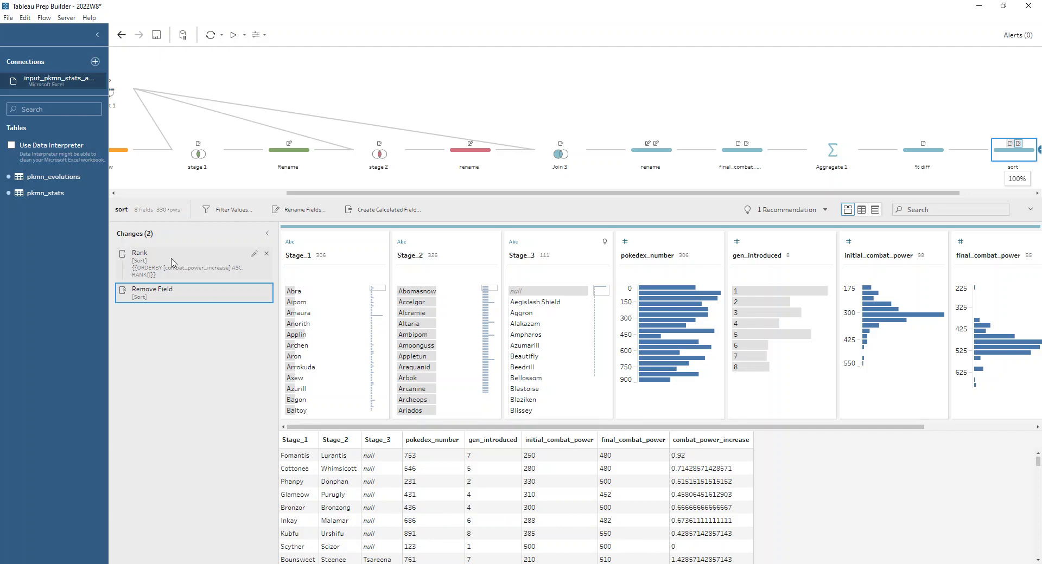
# Delete the Remove Field change to restore the Sort field, and hide that field again.
pyautogui.click(267, 295)
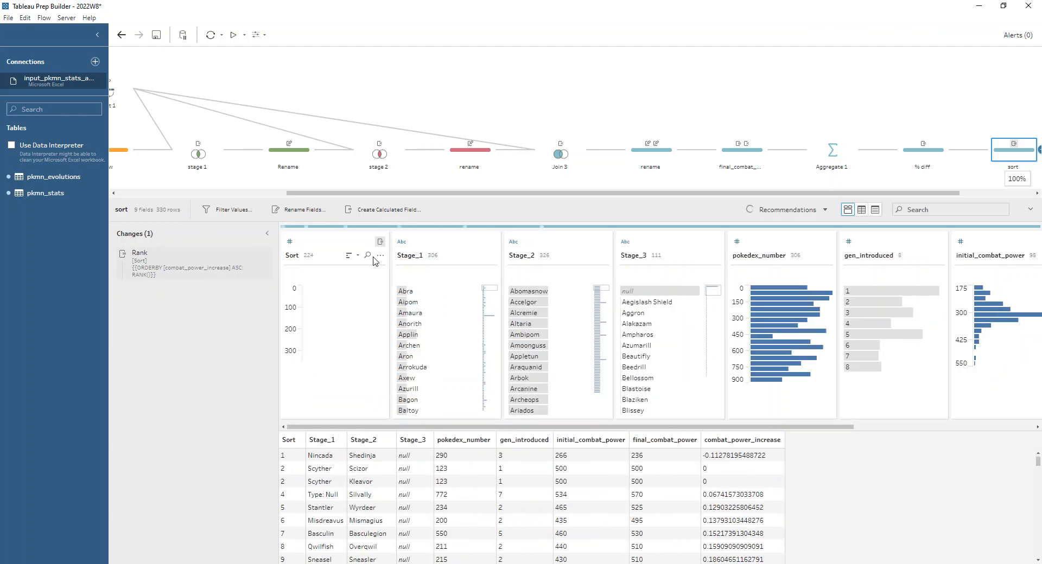
pyautogui.rightClick(327, 244)
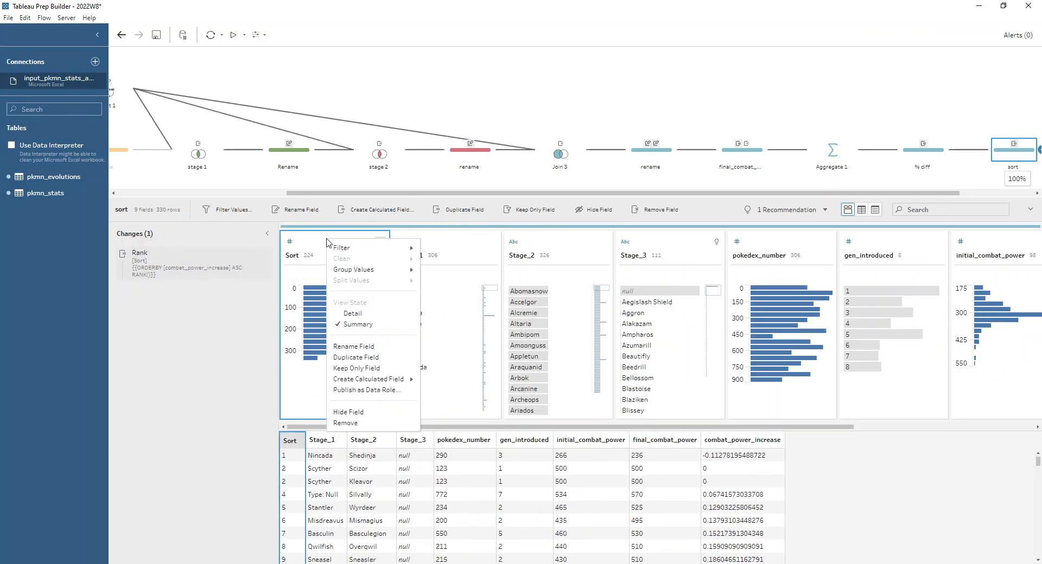
pyautogui.click(367, 411)
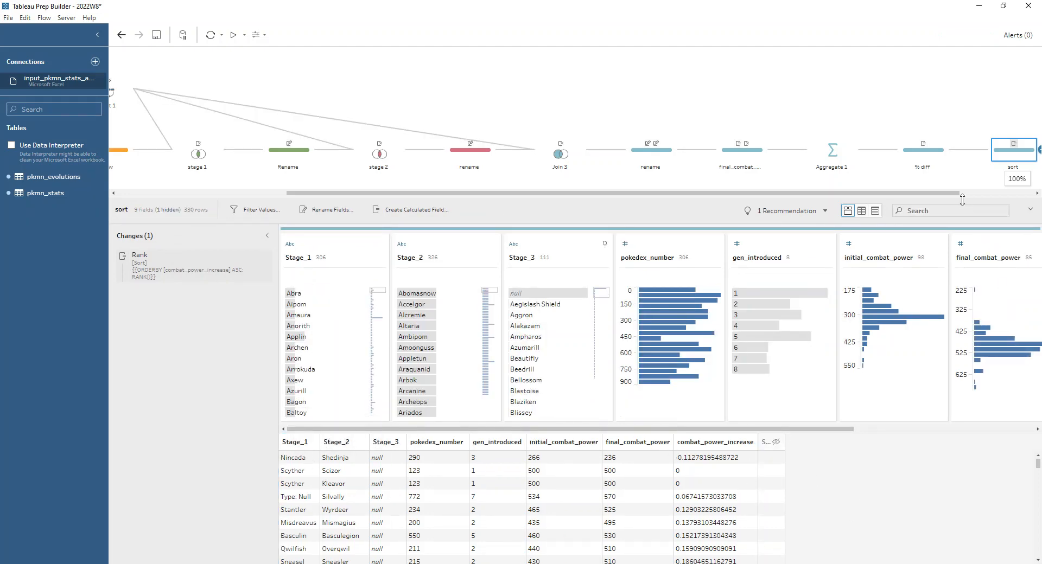
# Review the Output step's file settings and the rows of its data preview.
pyautogui.moveTo(952, 194); pyautogui.dragTo(1040, 190)
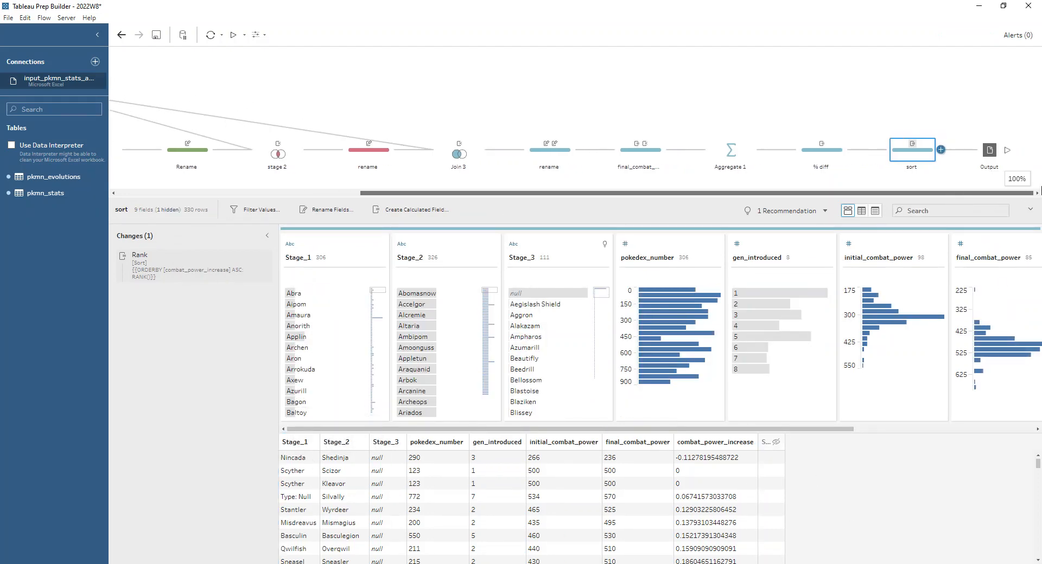
pyautogui.click(989, 157)
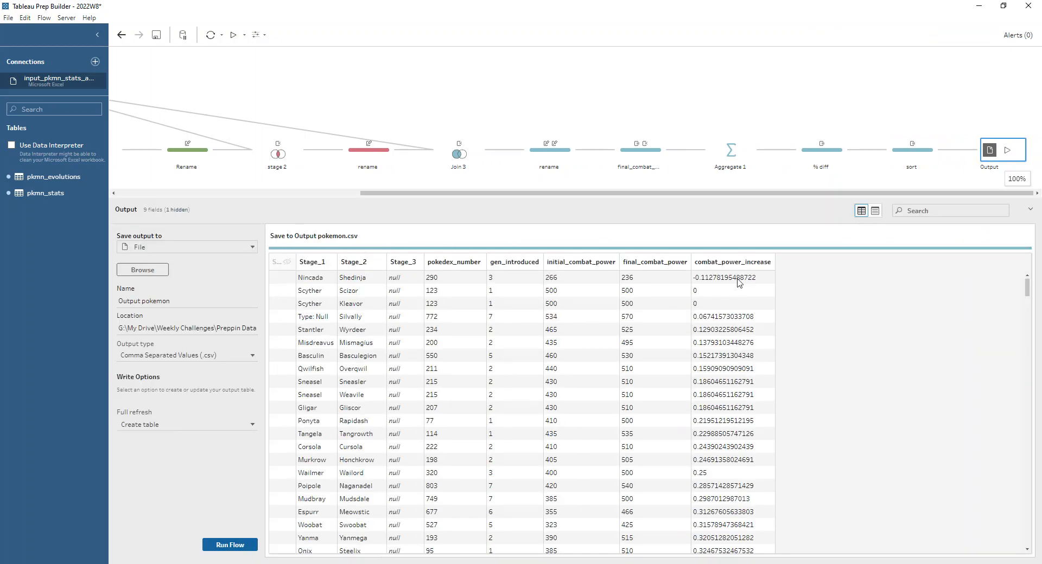
pyautogui.scroll(-10, 759, 293)
pyautogui.scroll(10, 781, 378)
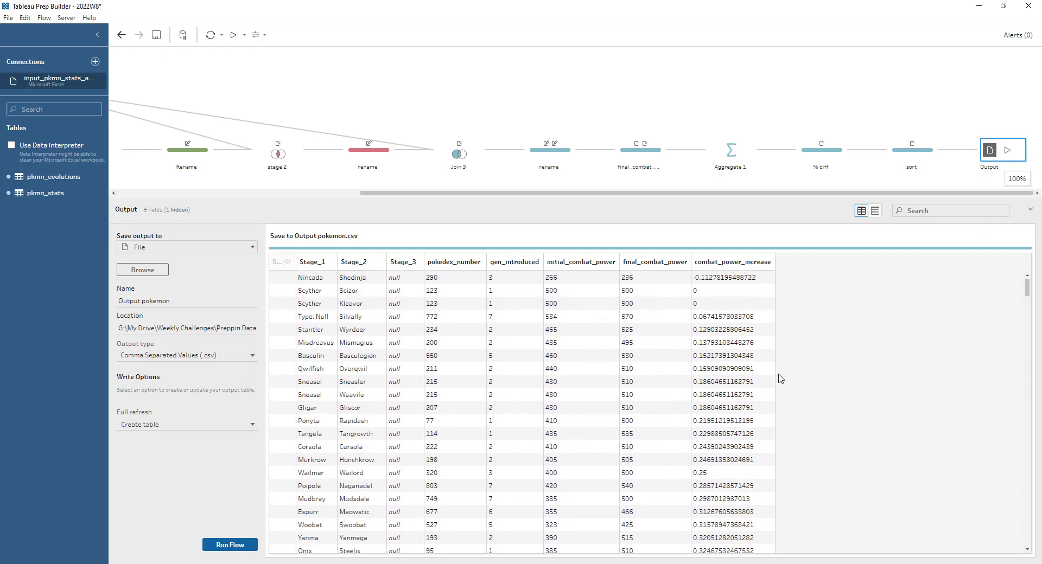